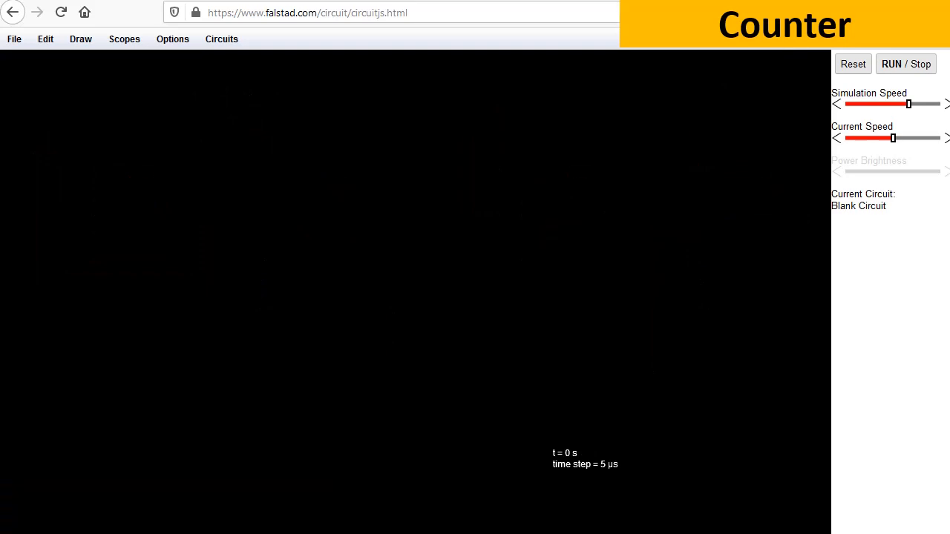
Add a counter chip to the middle of the blank circuit
click(88, 41)
mouse_move(176, 126)
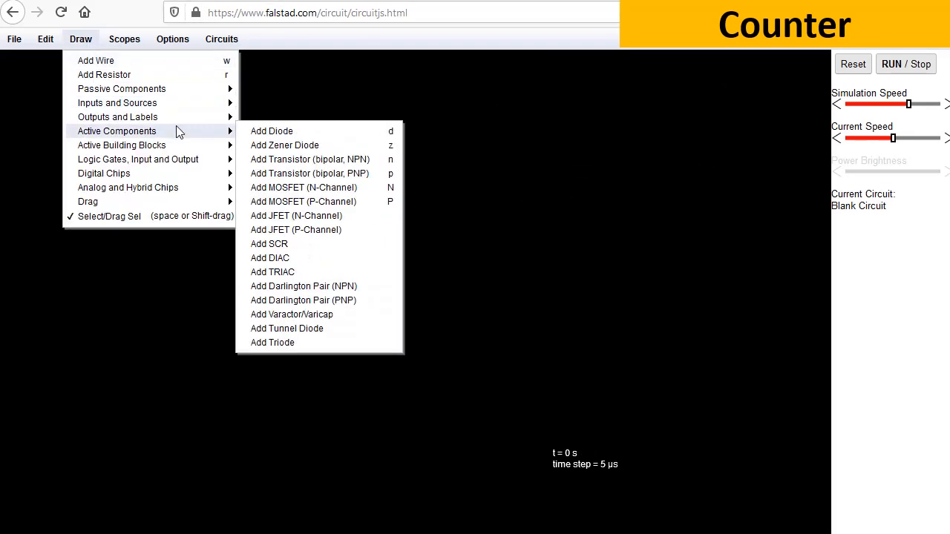
mouse_move(185, 175)
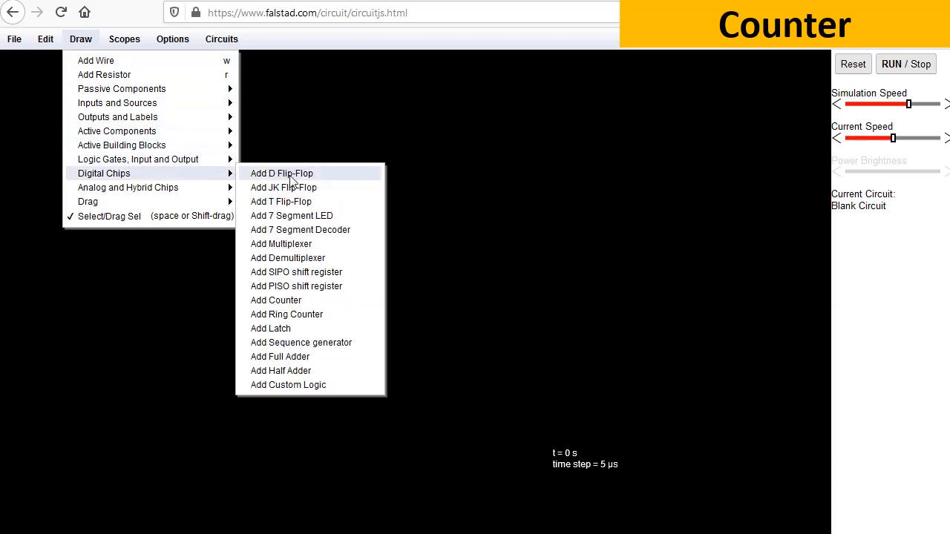
click(276, 301)
drag(283, 240, 390, 239)
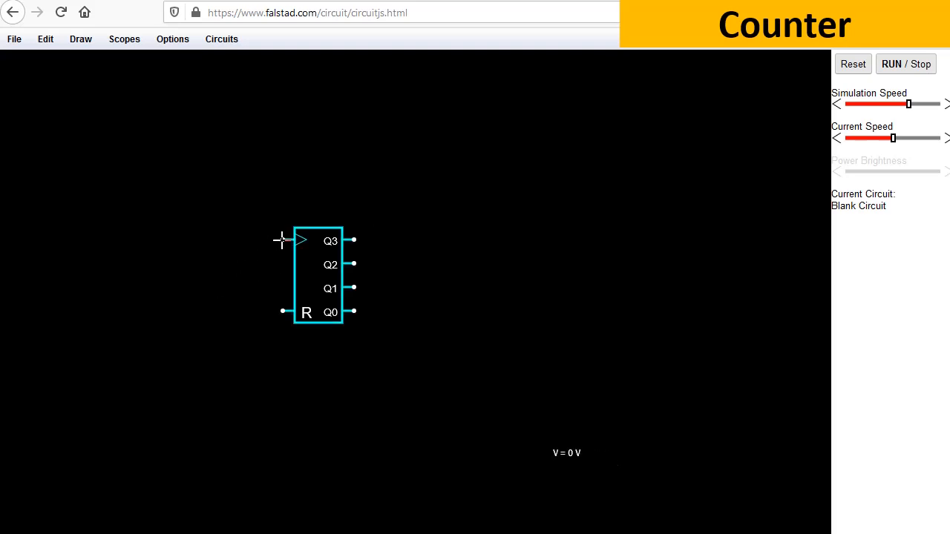
Attach a clock source to the counter's clock input and a logic input to its reset pin R
click(80, 38)
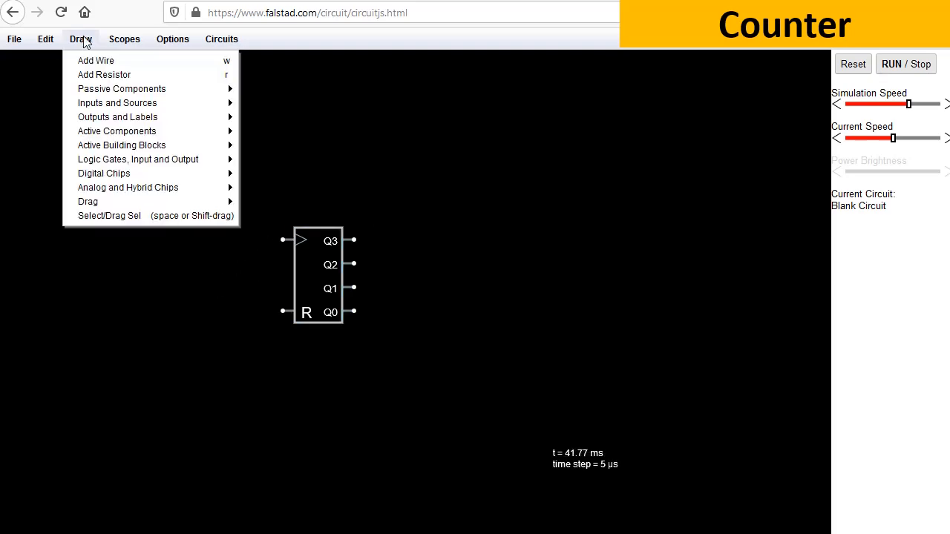
mouse_move(132, 121)
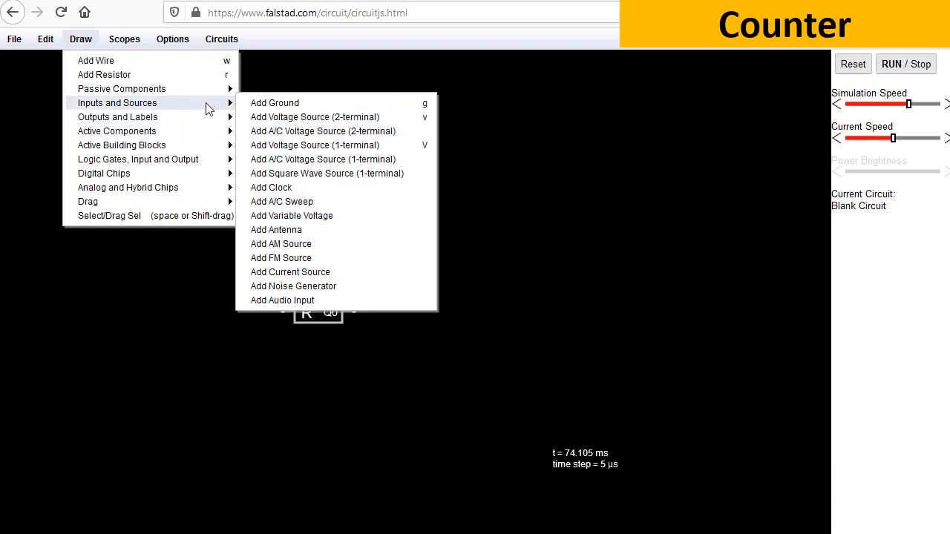
click(295, 187)
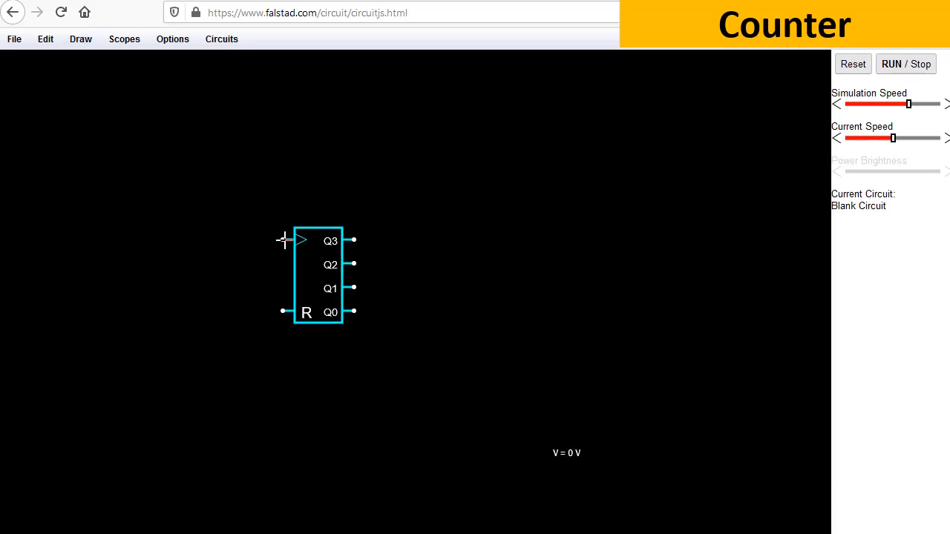
drag(283, 239, 178, 237)
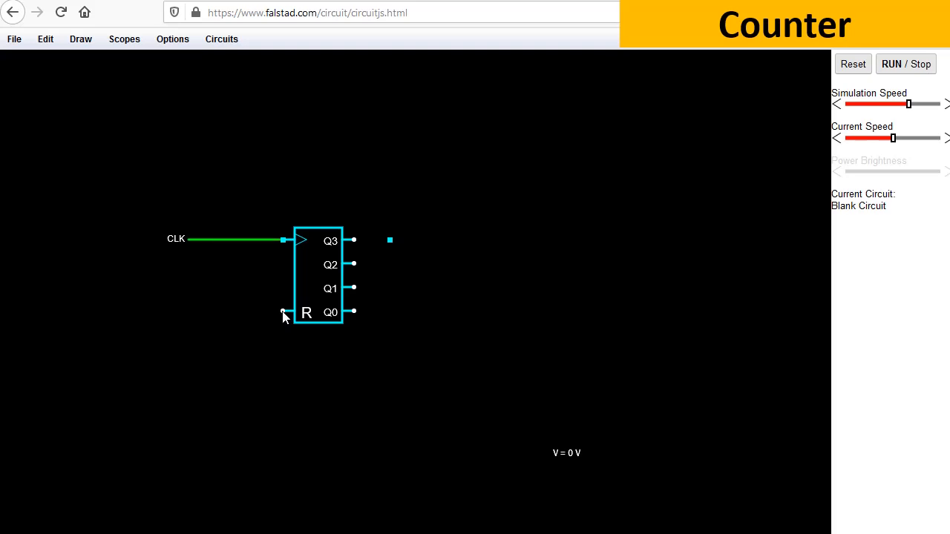
key(i)
drag(281, 311, 176, 311)
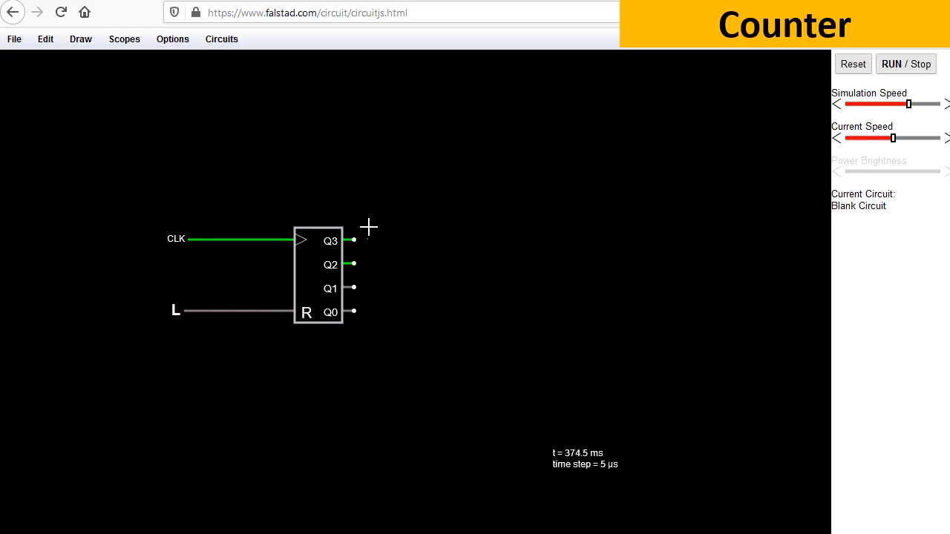
Place a 7-segment decoder to the right of the counter and wire outputs Q3–Q0 to inputs I3–I0
click(92, 41)
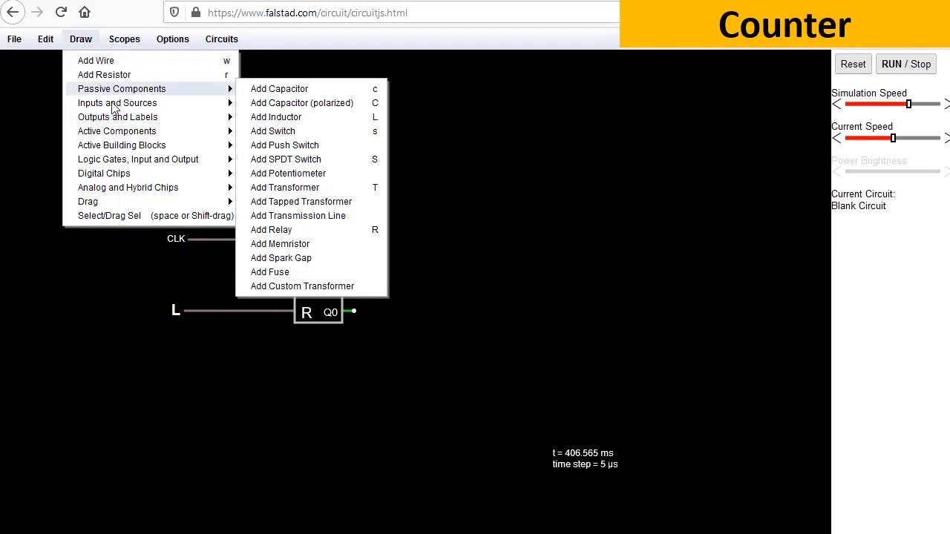
mouse_move(140, 159)
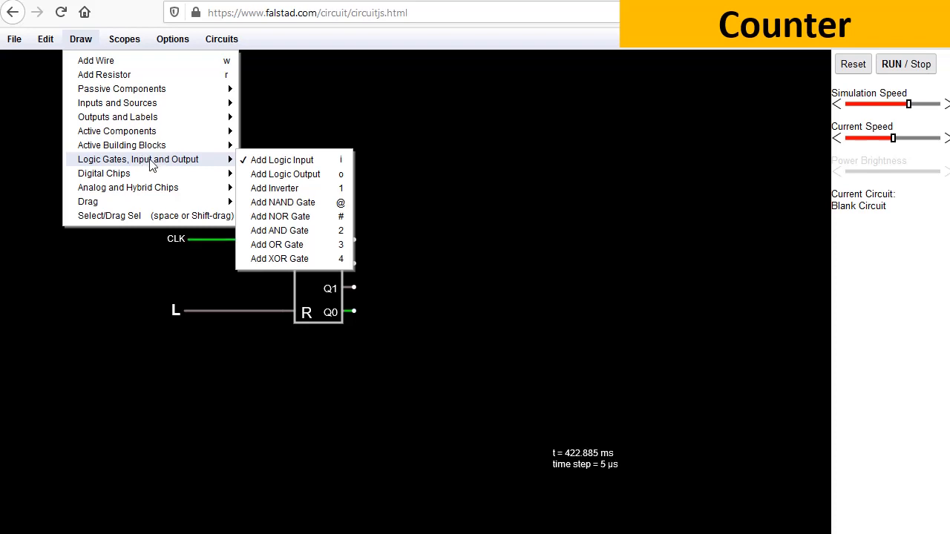
mouse_move(223, 174)
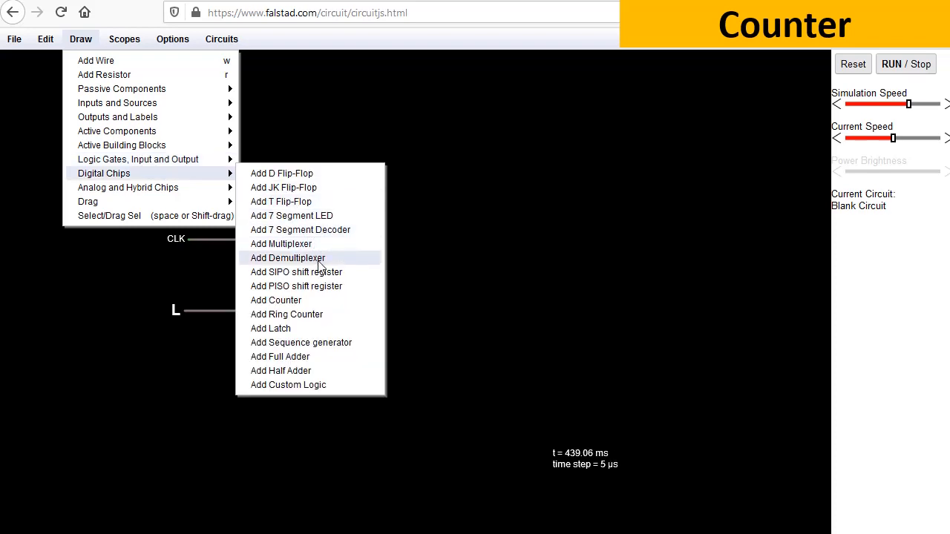
click(317, 230)
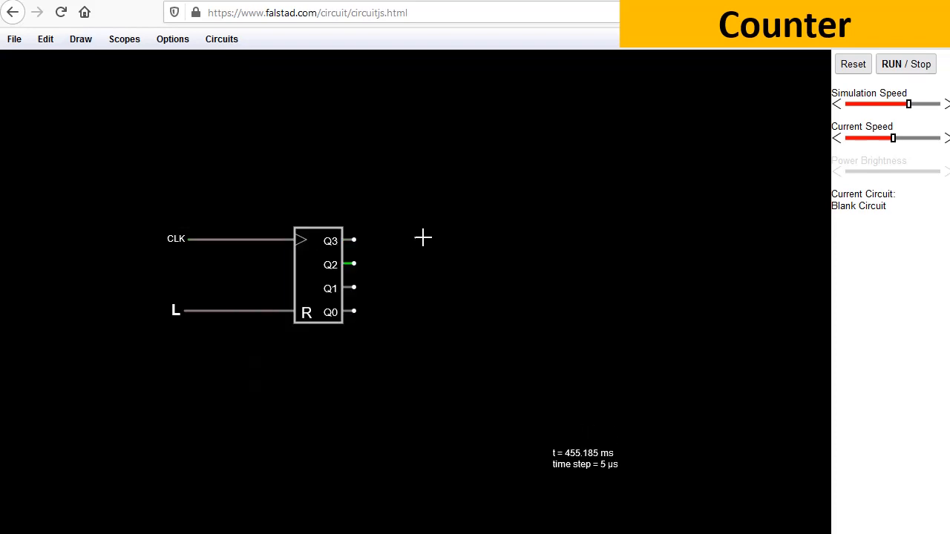
drag(424, 235, 481, 260)
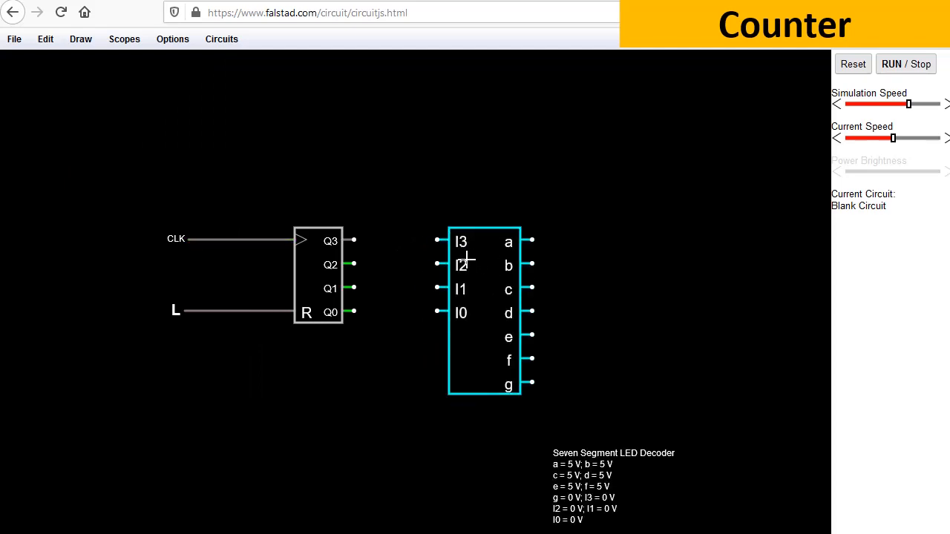
mouse_move(354, 240)
mouse_down()
mouse_move(438, 239)
mouse_move(354, 263)
mouse_move(438, 287)
mouse_up()
drag(437, 311, 354, 311)
Add a 7-segment LED display against decoder outputs a–d and wire outputs e, f and g to its lower pins
click(89, 43)
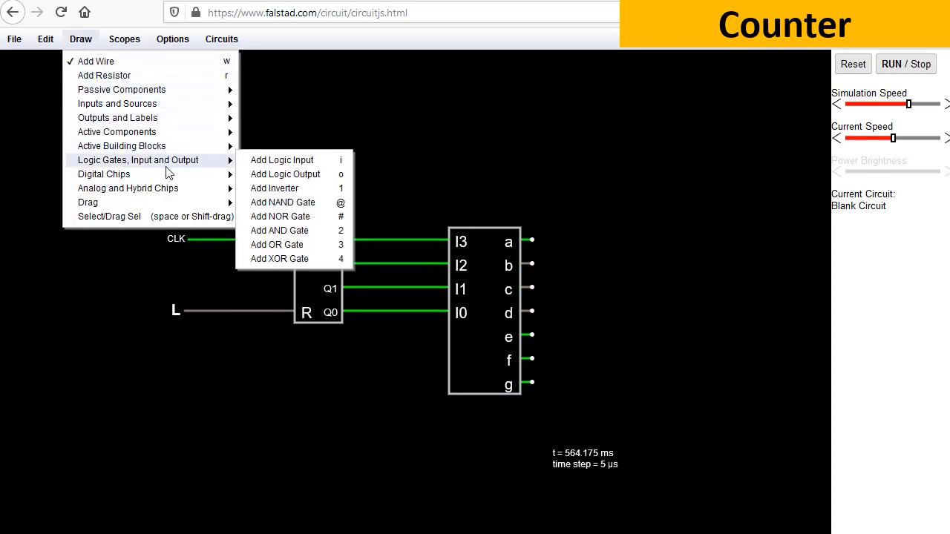
click(303, 216)
mouse_move(611, 325)
mouse_down()
mouse_move(610, 289)
mouse_move(586, 260)
mouse_up()
key(w)
mouse_move(579, 335)
mouse_down()
mouse_move(532, 335)
mouse_move(603, 358)
mouse_up()
mouse_move(603, 359)
mouse_down()
mouse_move(604, 335)
mouse_move(628, 382)
mouse_up()
drag(627, 382, 532, 382)
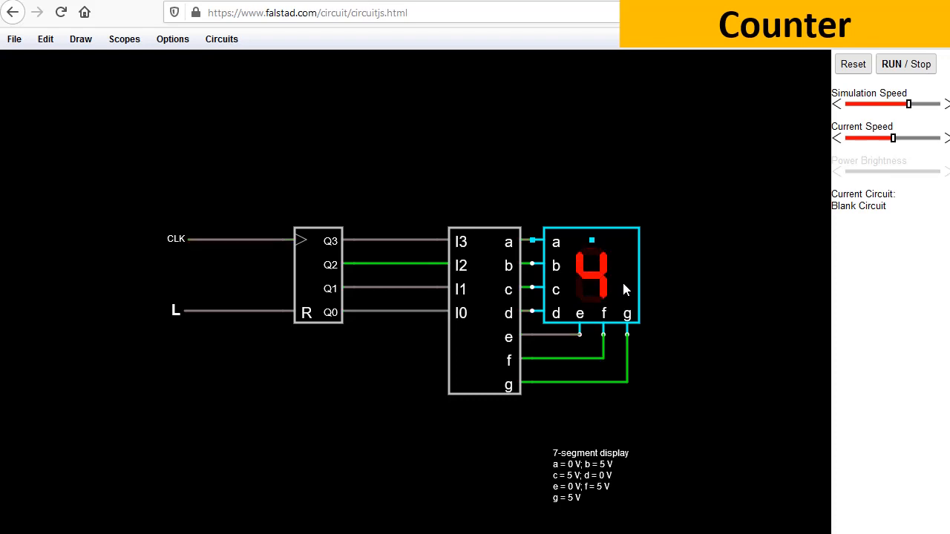
Switch the logic input on the counter's reset pin to high
click(175, 311)
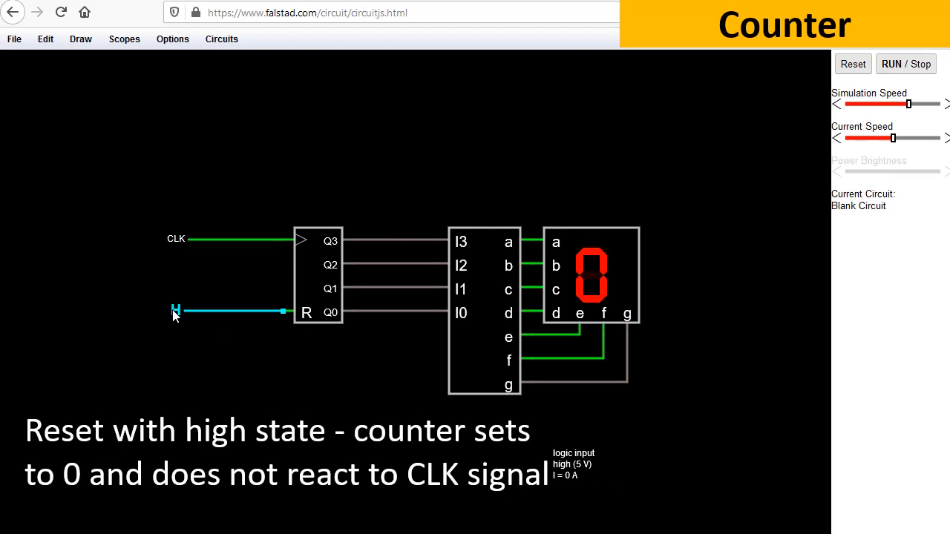
drag(326, 377, 307, 265)
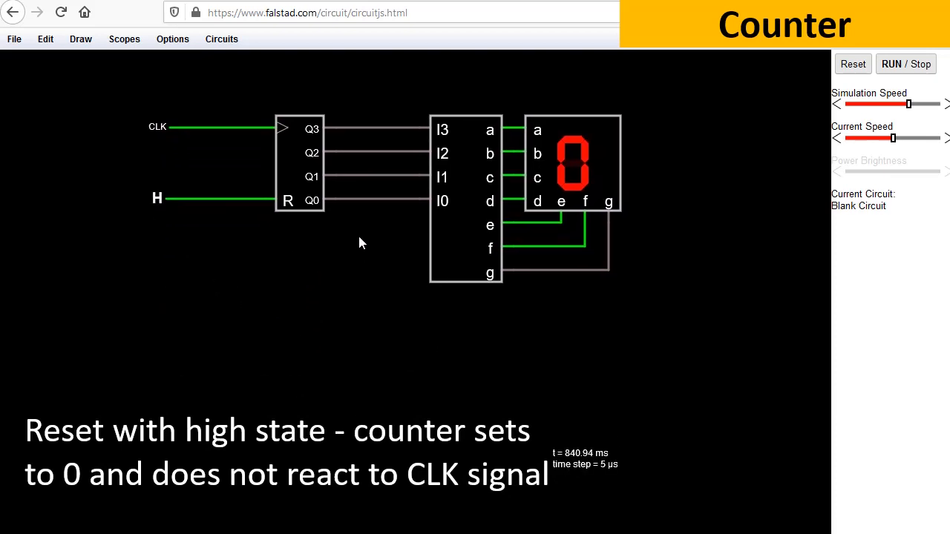
Show the CLK source and the Q0 wire in scopes and combine both scopes into one plot
right_click(220, 132)
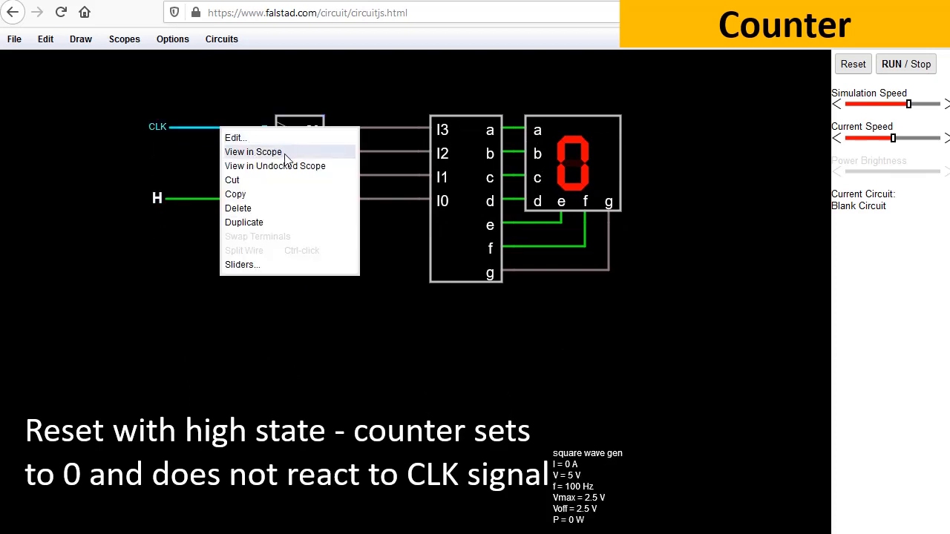
click(253, 153)
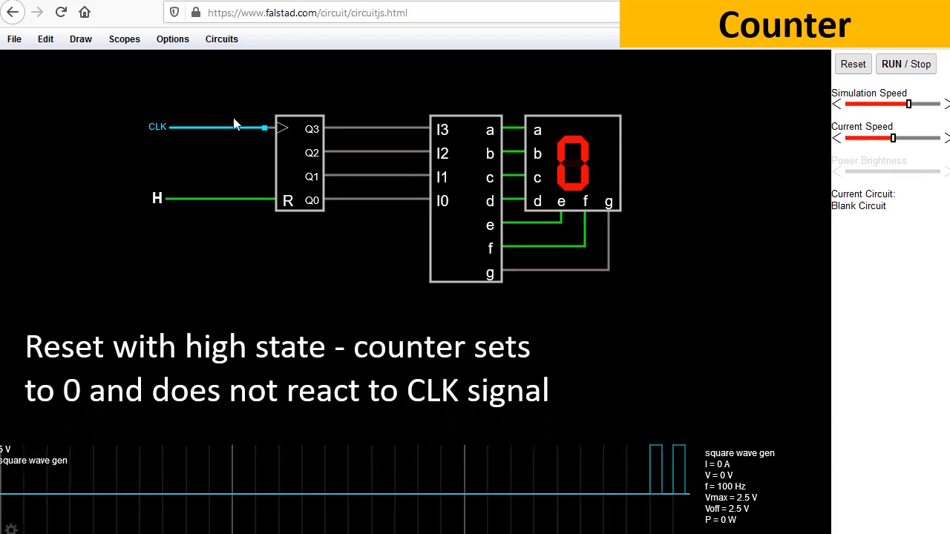
right_click(361, 200)
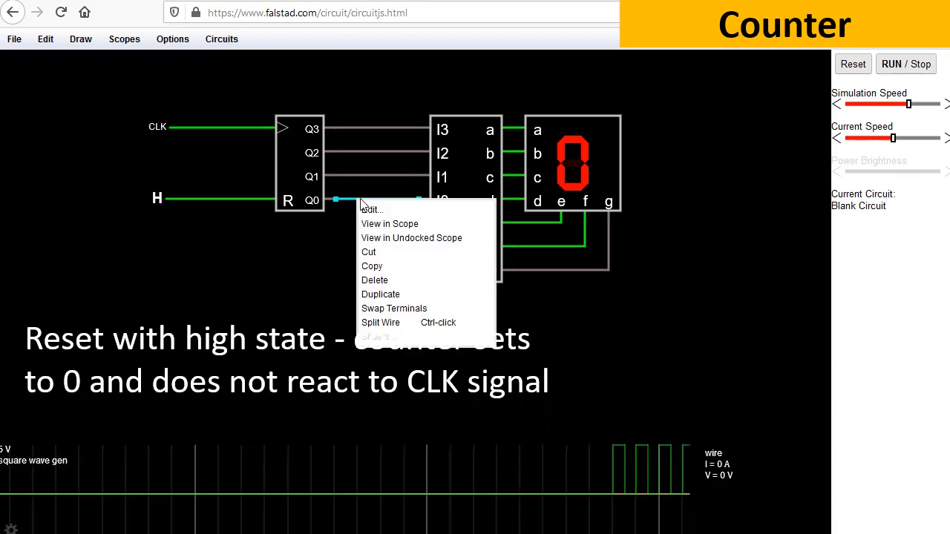
click(401, 224)
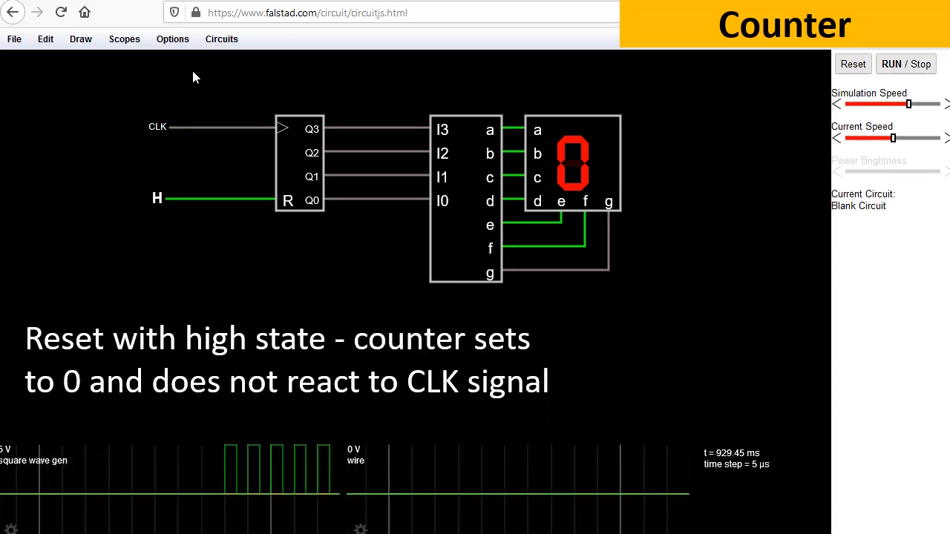
click(121, 39)
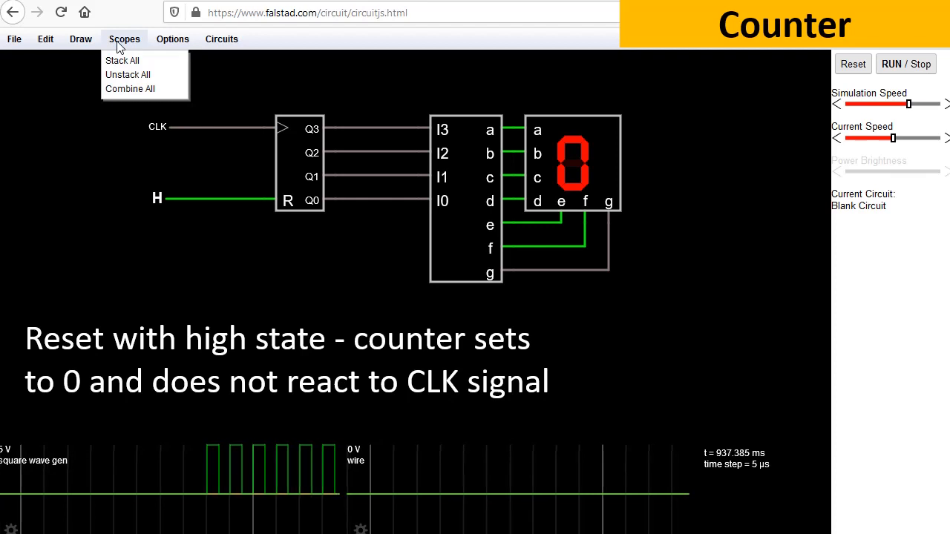
click(131, 89)
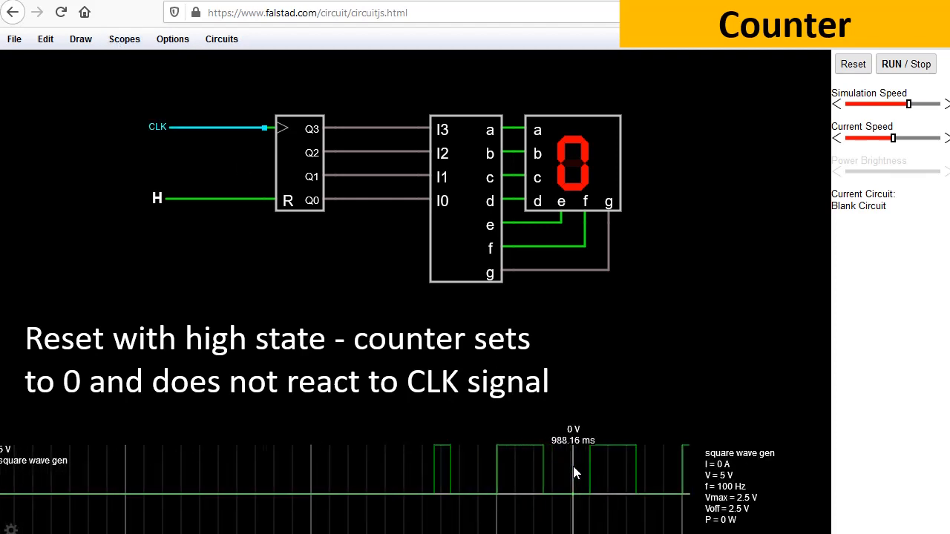
Switch the counter's reset input to low and stop the simulation to inspect the combined CLK and Q0 traces
click(156, 198)
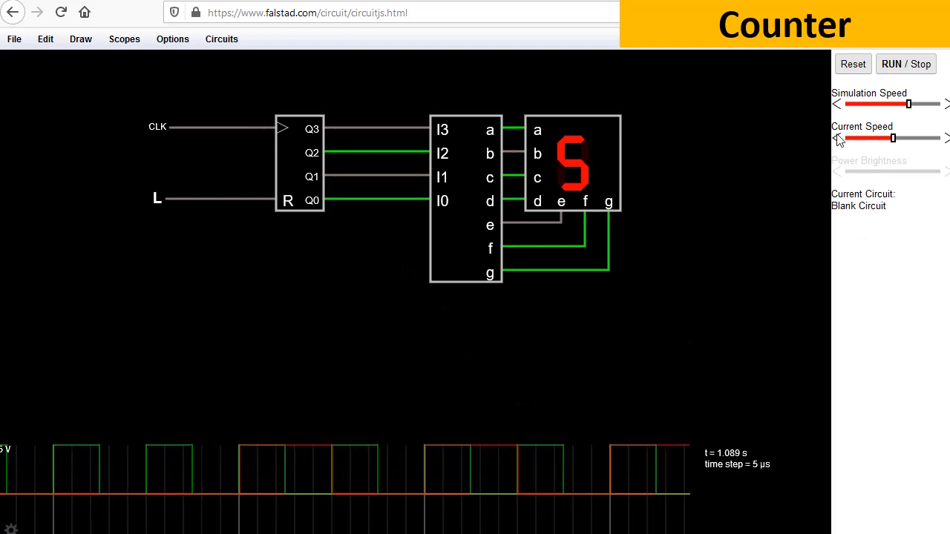
click(897, 65)
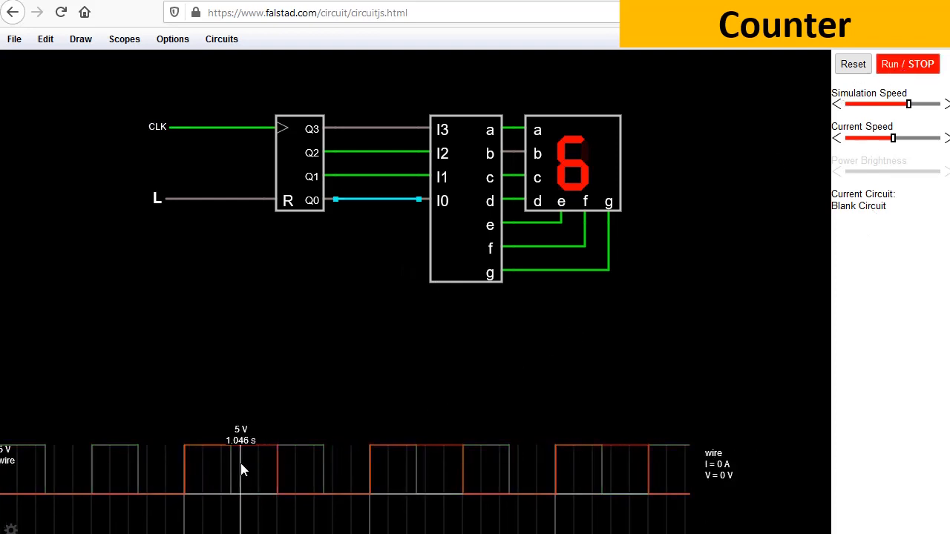
mouse_move(229, 464)
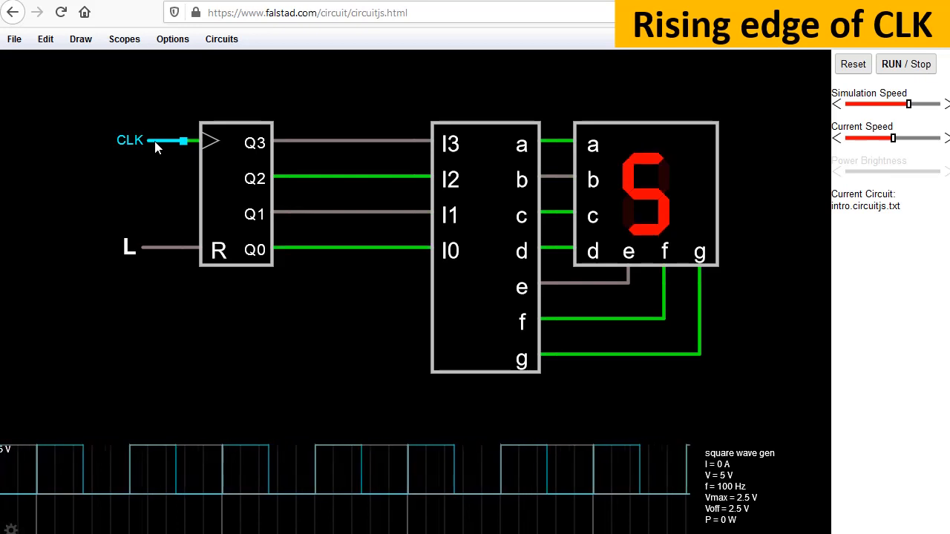
Stop the running simulation to examine the counter's response at the rising edges of CLK
click(911, 63)
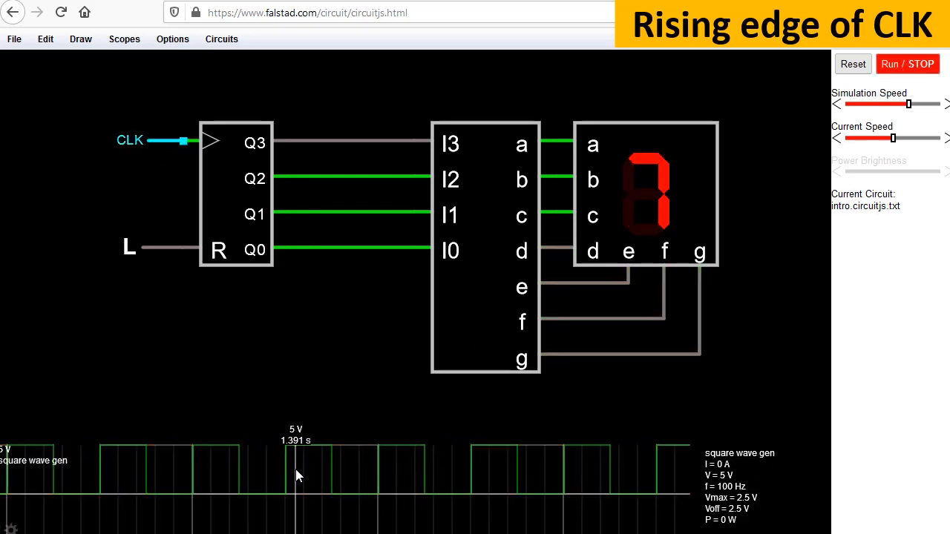